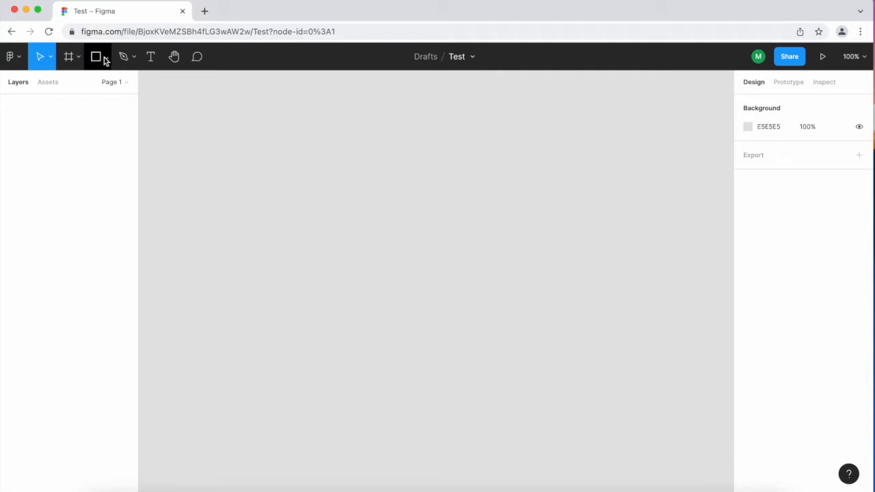
Draw a square rectangle about 352 × 352 on the empty canvas with the Rectangle tool.
click(106, 58)
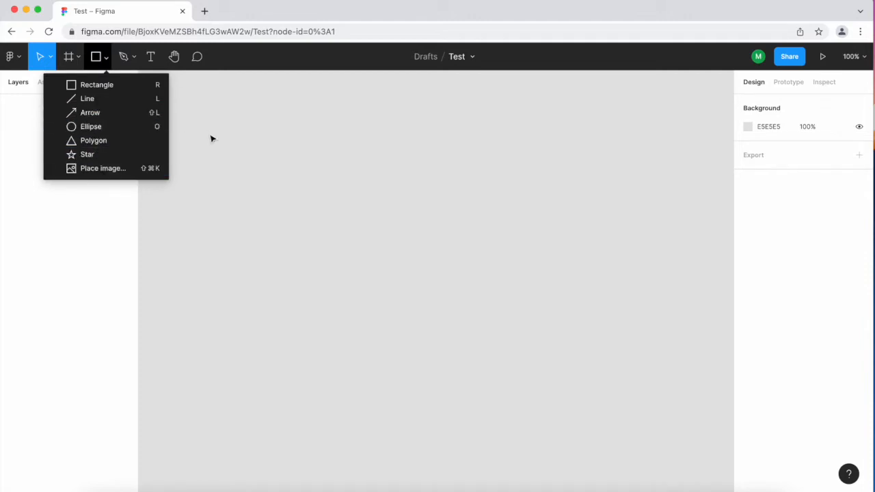
click(139, 88)
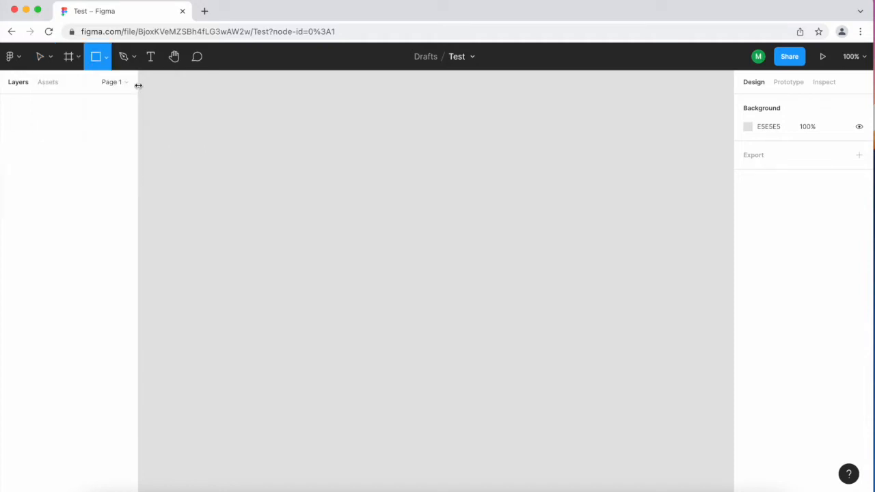
drag(268, 144, 472, 336)
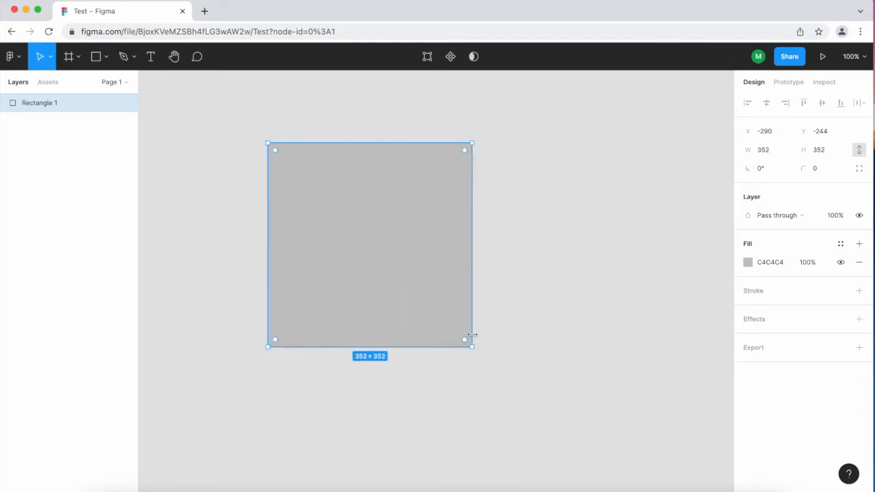
Move the rectangle toward the centre of the canvas.
scroll(474, 338, right, 3)
scroll(473, 337, down, 2)
drag(325, 189, 498, 261)
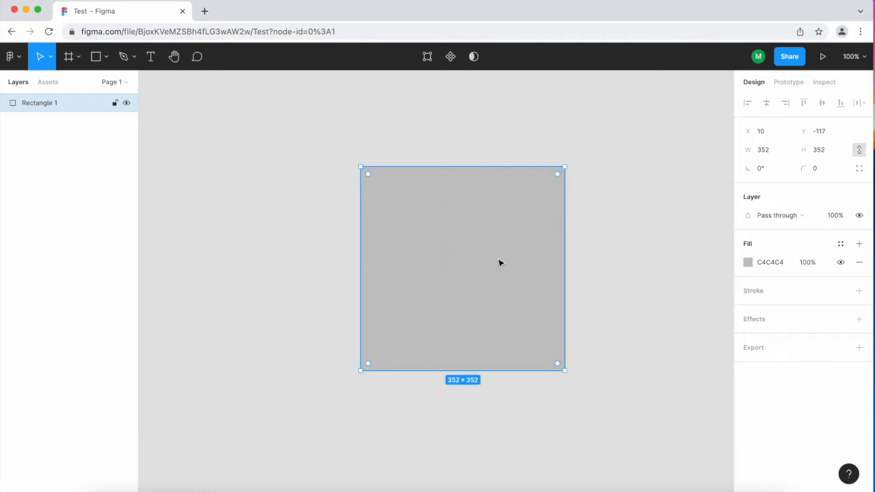
Resize the rectangle from its corners to about 365 × 213.
drag(566, 164, 670, 301)
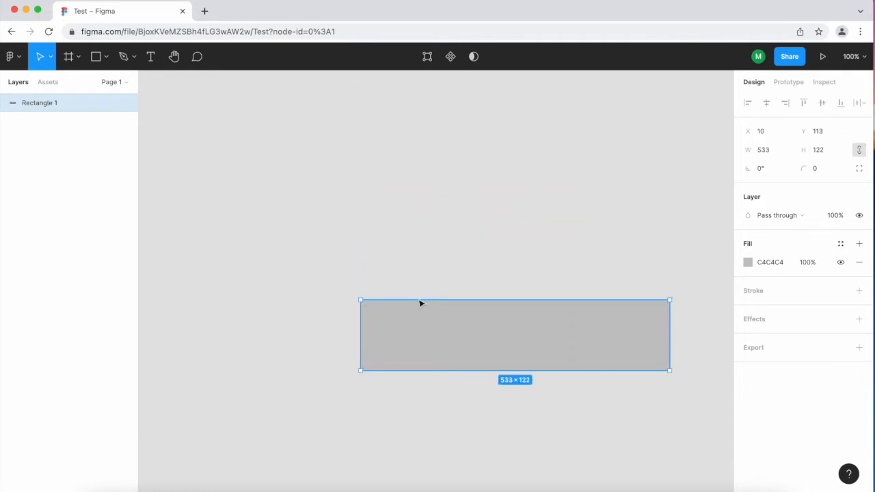
scroll(492, 345, up, 2)
scroll(492, 345, right, 2)
scroll(492, 345, left, 5)
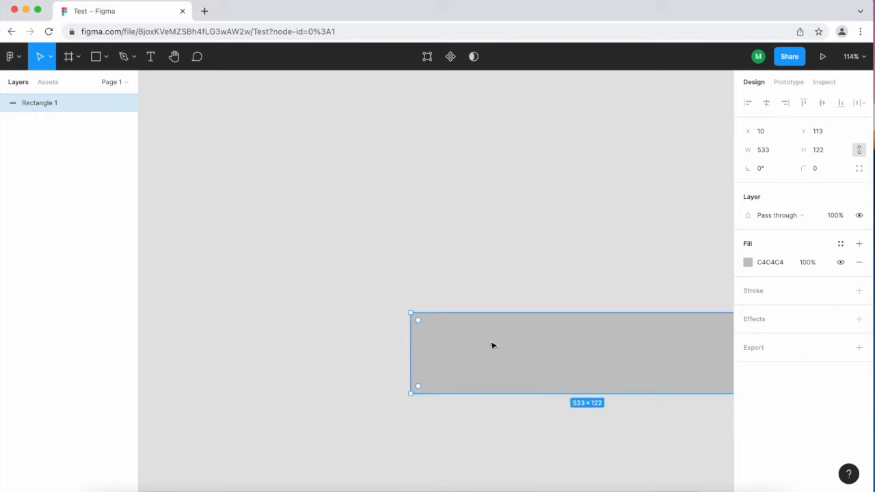
scroll(621, 376, right, 5)
scroll(621, 377, down, 3)
scroll(621, 378, up, 3)
scroll(615, 362, right, 1)
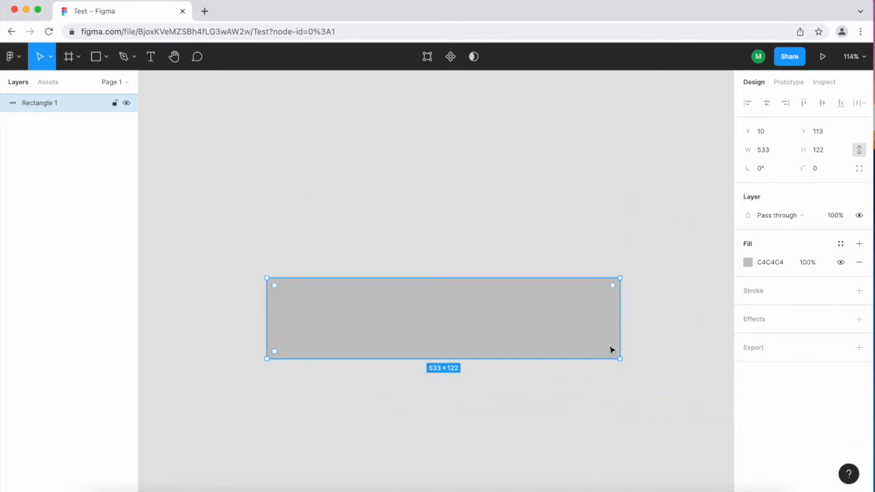
drag(620, 359, 507, 419)
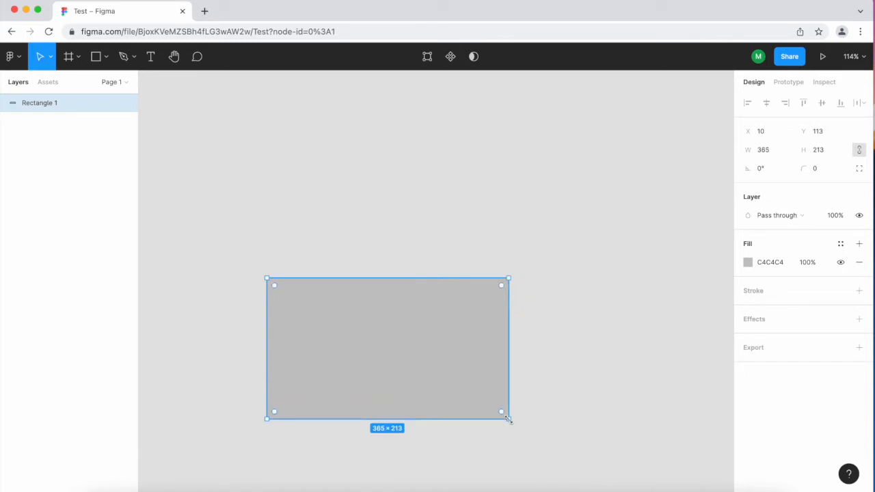
Round all of the rectangle's corners to a radius of about 34.
scroll(488, 418, up, 5)
scroll(487, 418, down, 2)
scroll(488, 418, down, 1)
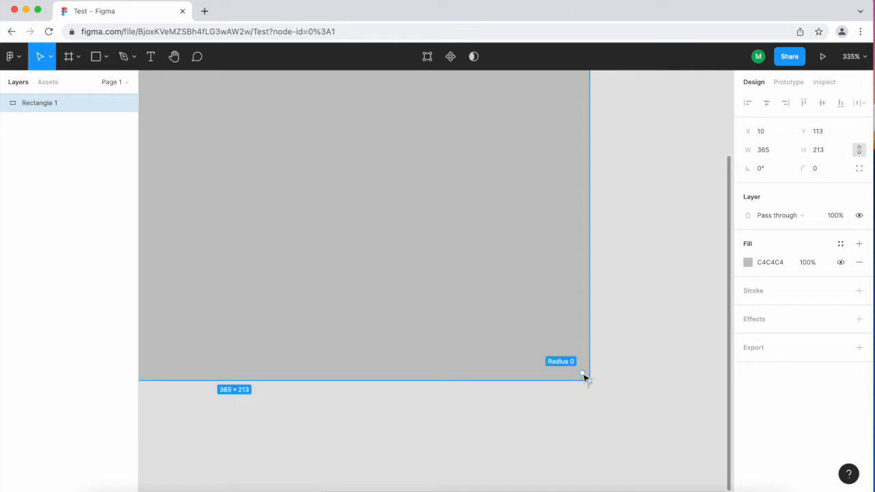
drag(577, 373, 511, 344)
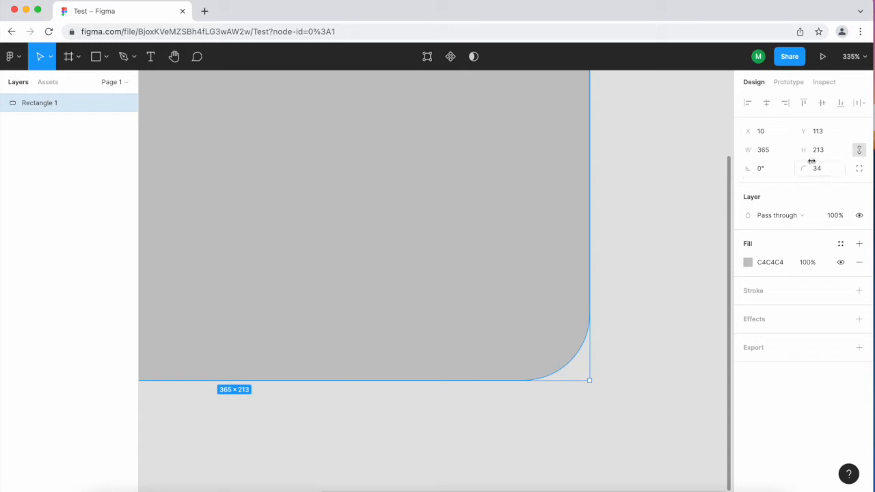
Switch the rectangle to independent corners and raise the top-left corner radius to 98.
click(860, 170)
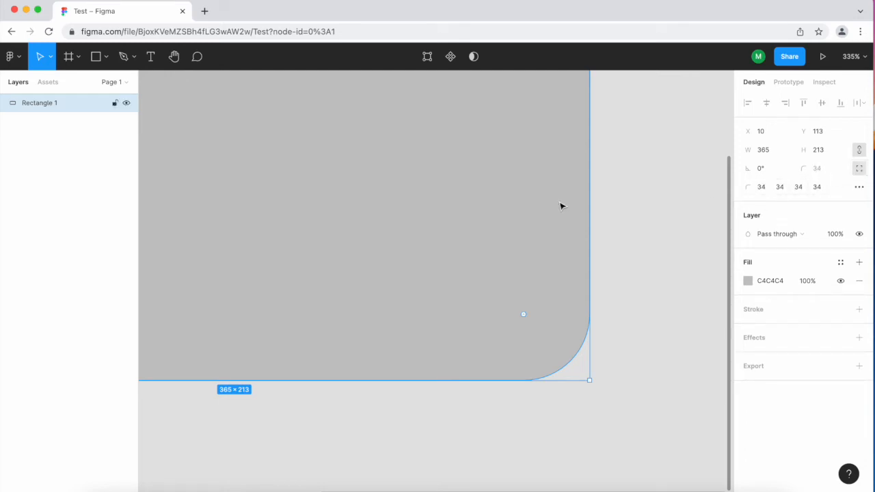
scroll(561, 206, down, 5)
scroll(560, 206, left, 2)
scroll(560, 206, up, 2)
scroll(560, 205, right, 1)
click(763, 191)
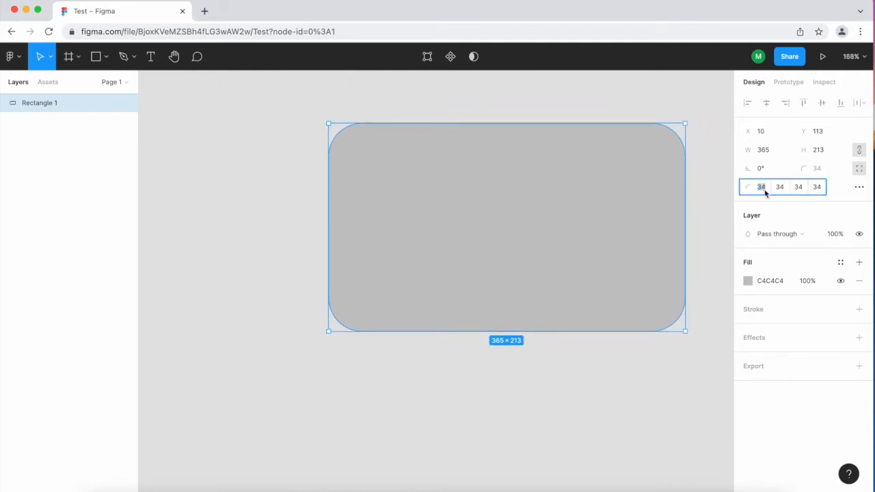
key(Up)
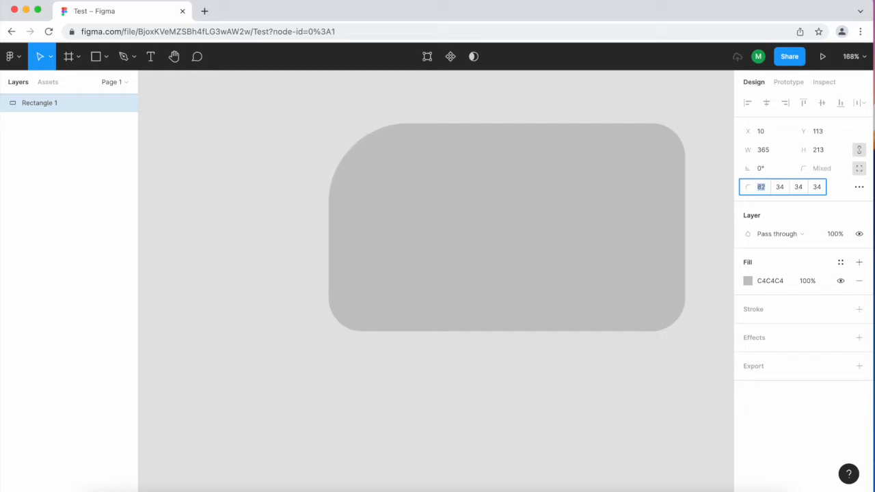
key(Up)
key(Up)
key(Up)
key(Up)
key(Up)
key(Up)
key(Up)
key(Up)
key(Up)
key(Up)
key(Up)
key(Up)
key(Up)
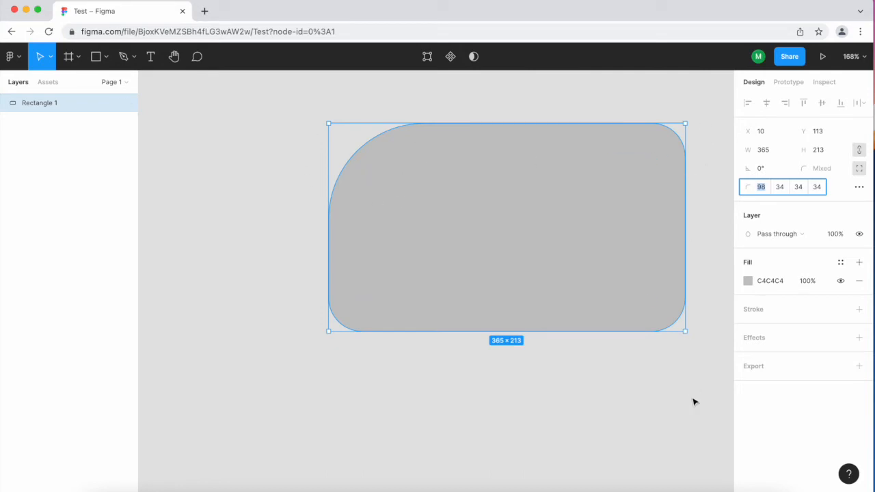
Adjust the rectangle's bottom-right corner radius on the canvas to about 40.
click(654, 397)
click(604, 287)
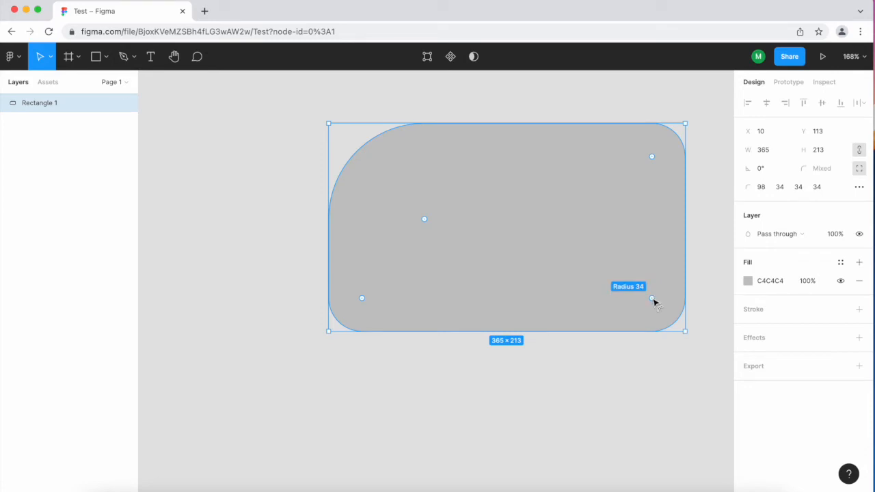
drag(652, 303, 509, 253)
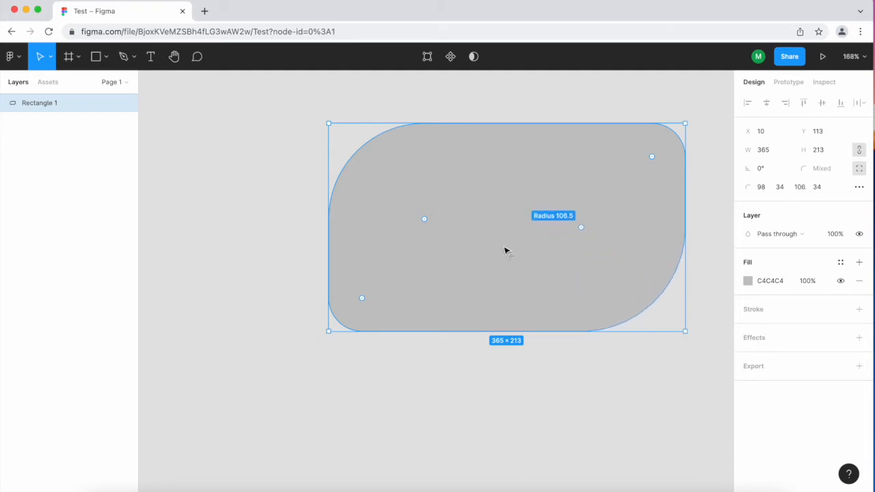
drag(558, 269, 640, 311)
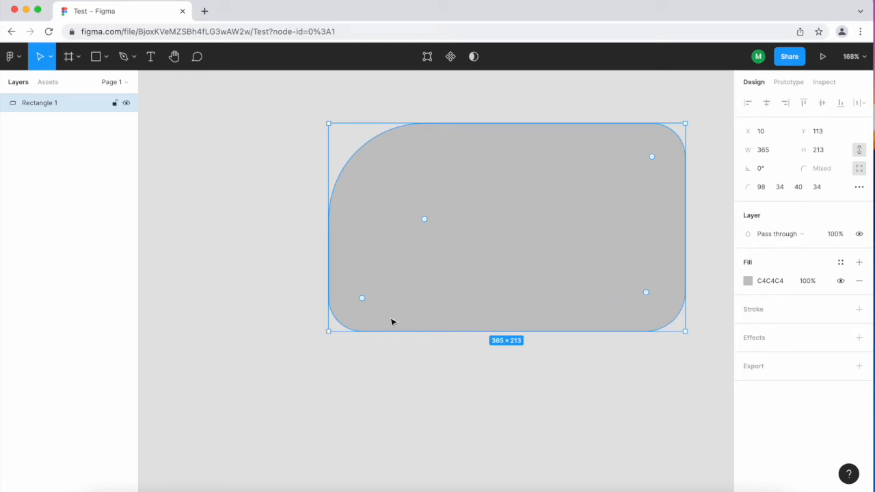
Draw a sloping line about 398 long below the rectangle with the Line tool.
click(412, 390)
scroll(412, 389, down, 3)
scroll(412, 390, right, 3)
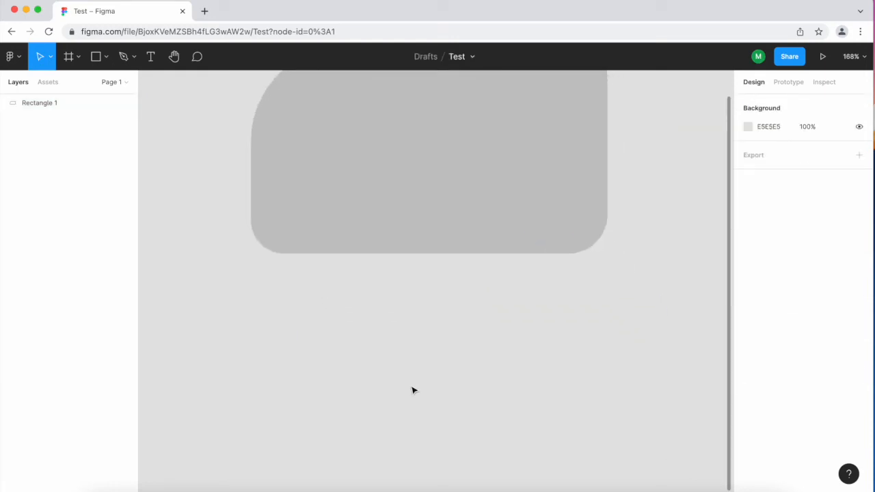
click(106, 57)
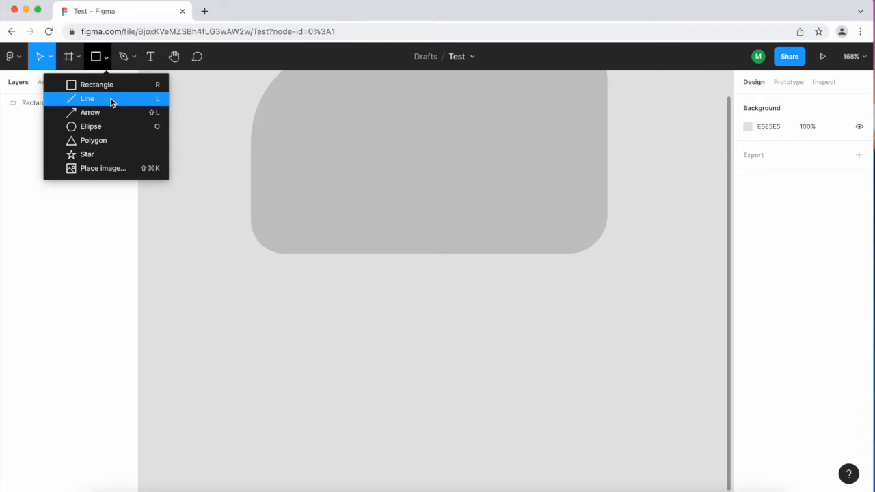
click(111, 99)
mouse_move(232, 387)
mouse_down()
mouse_move(597, 359)
mouse_move(616, 322)
mouse_up()
scroll(414, 419, down, 3)
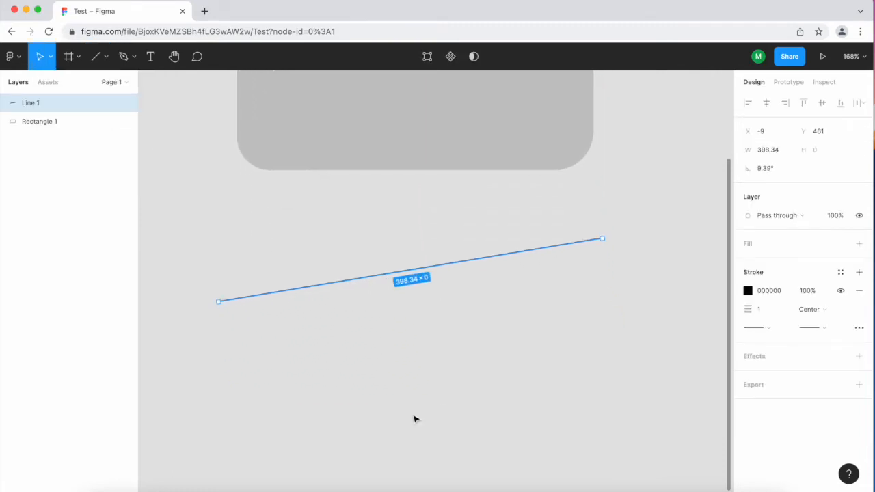
Draw a horizontal line 400 long below the sloping line.
click(97, 57)
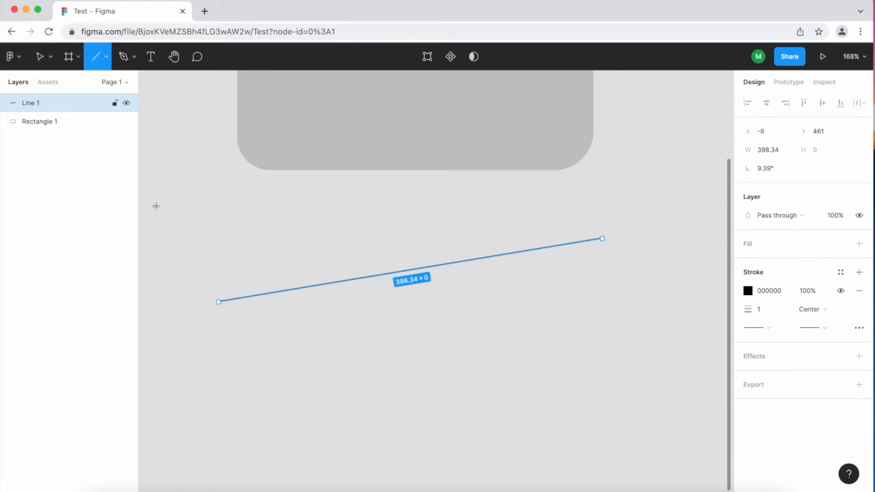
drag(217, 368, 612, 450)
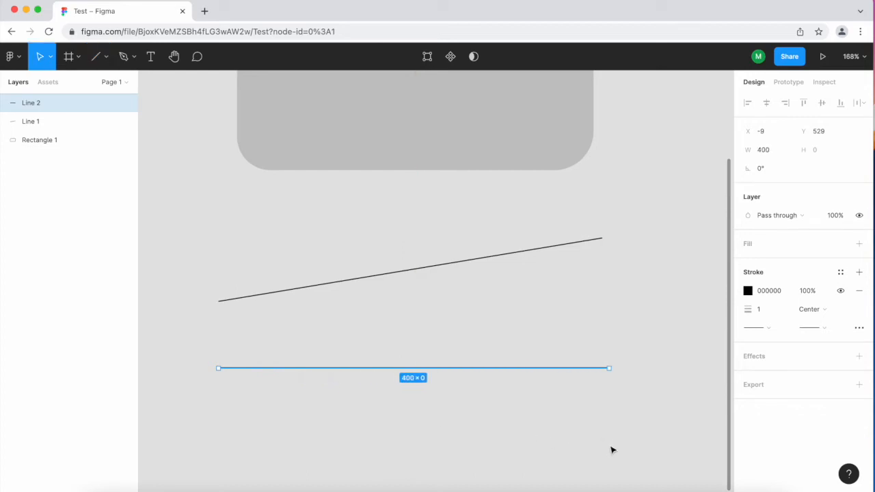
scroll(490, 407, down, 3)
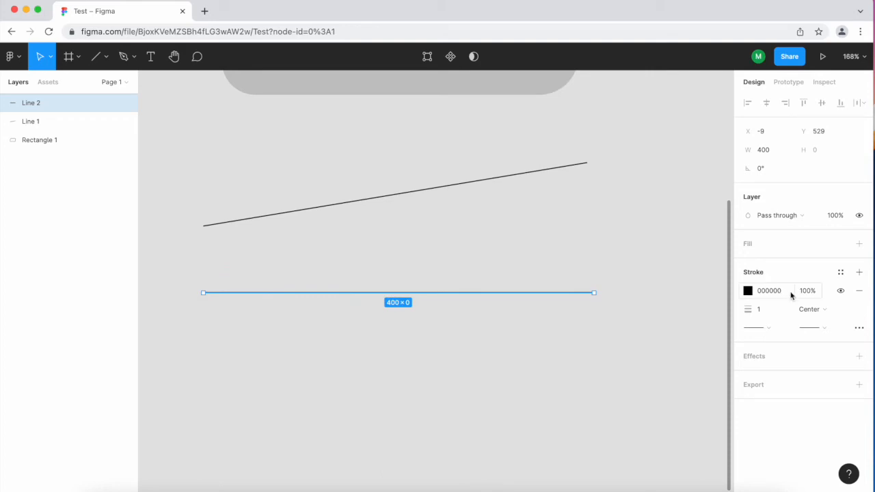
Set the horizontal line's stroke weight to 6.
click(768, 312)
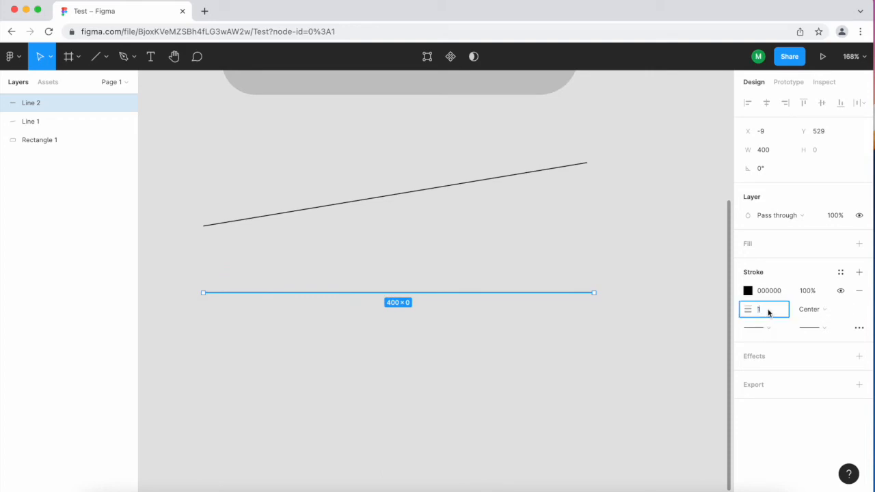
key(Up)
key(Up)
key(Up)
key(Up)
key(Up)
key(Up)
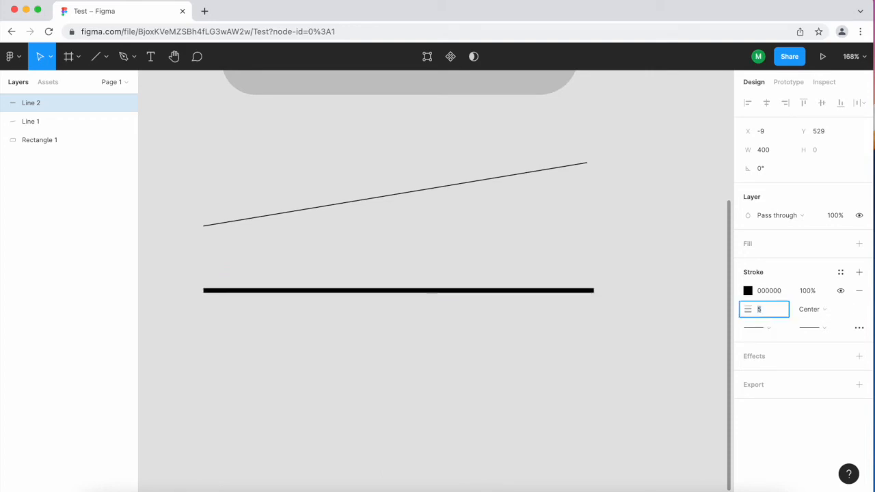
key(Up)
key(Up)
key(Down)
key(Down)
key(Down)
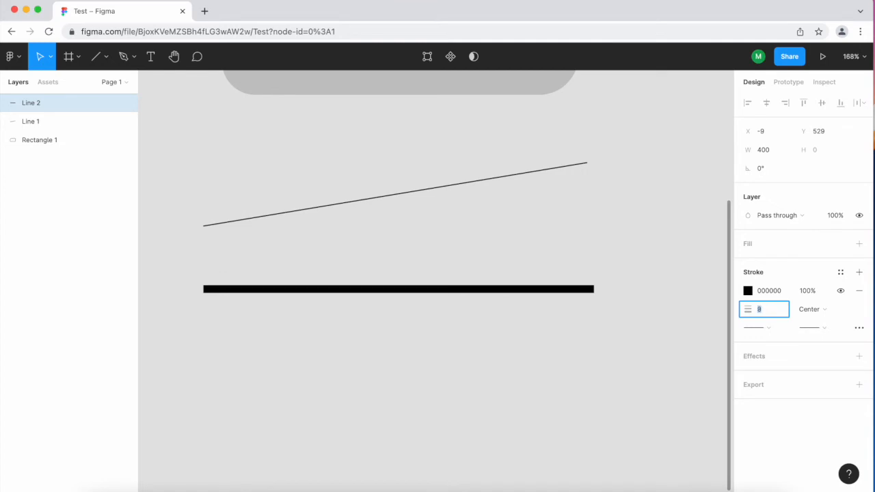
click(768, 328)
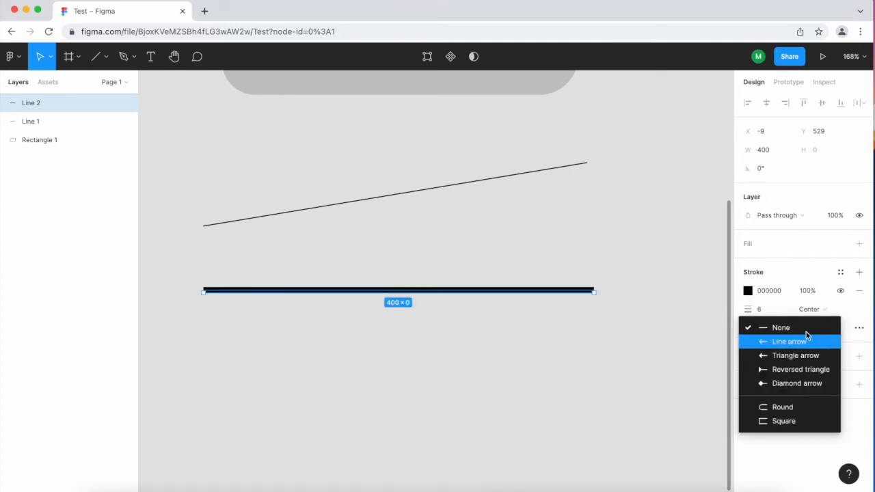
click(677, 348)
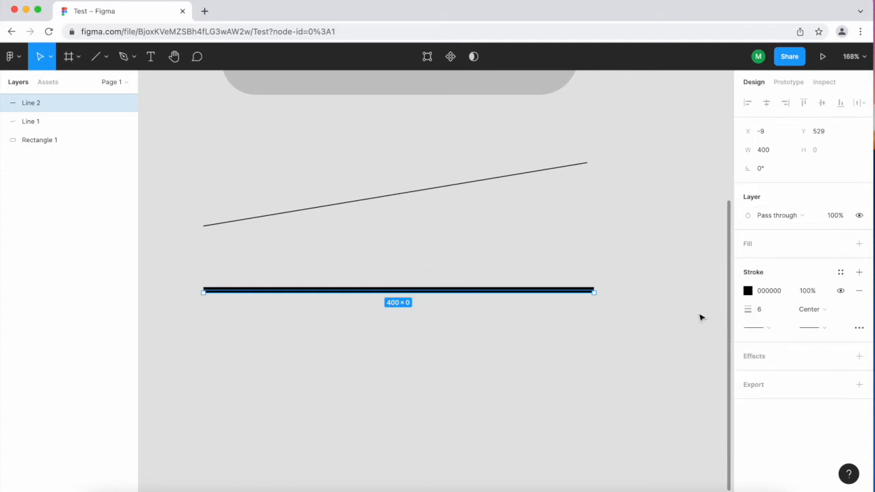
click(530, 361)
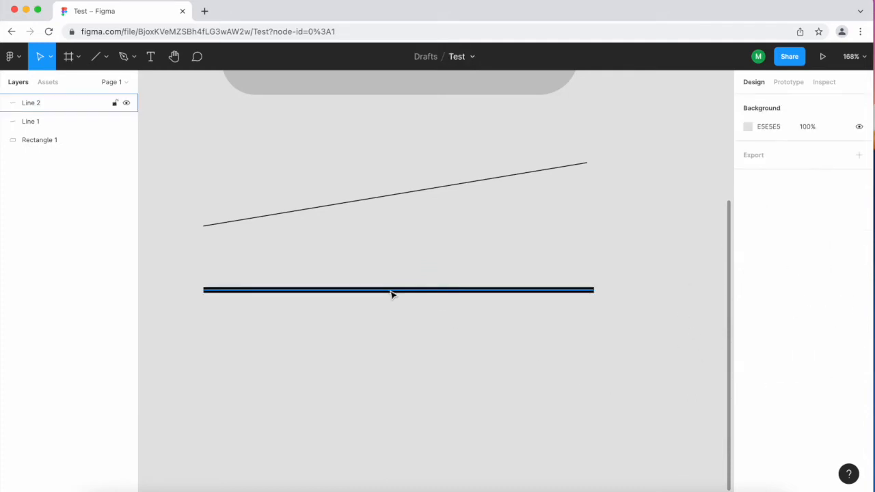
Draw a horizontal arrow about 395 long below the thick line with the Arrow tool.
click(106, 58)
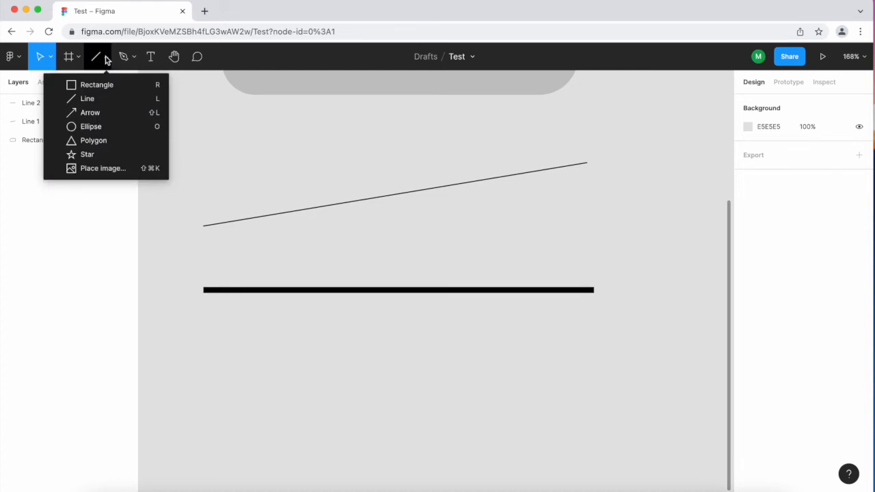
click(115, 113)
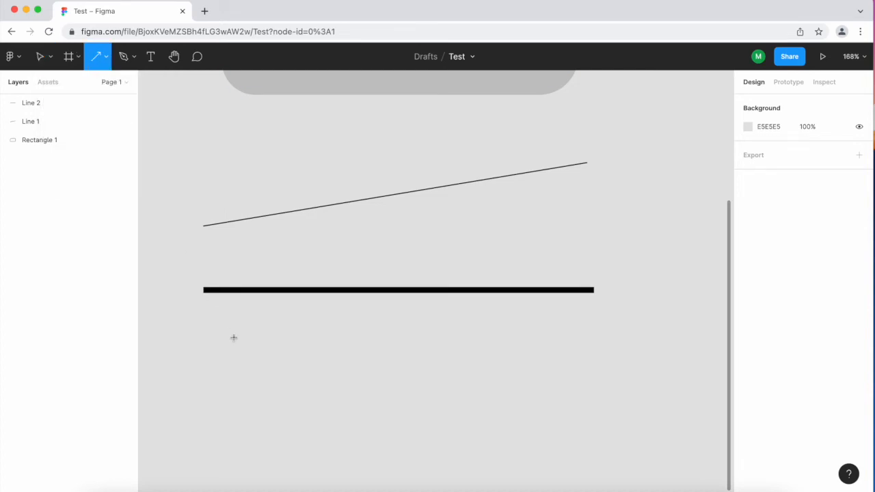
mouse_move(208, 388)
mouse_down()
mouse_move(524, 412)
mouse_move(613, 406)
mouse_move(396, 414)
mouse_move(496, 354)
mouse_move(389, 367)
mouse_move(498, 447)
mouse_move(471, 430)
mouse_move(596, 402)
mouse_move(533, 321)
mouse_move(608, 410)
mouse_move(595, 410)
mouse_up()
scroll(461, 387, down, 5)
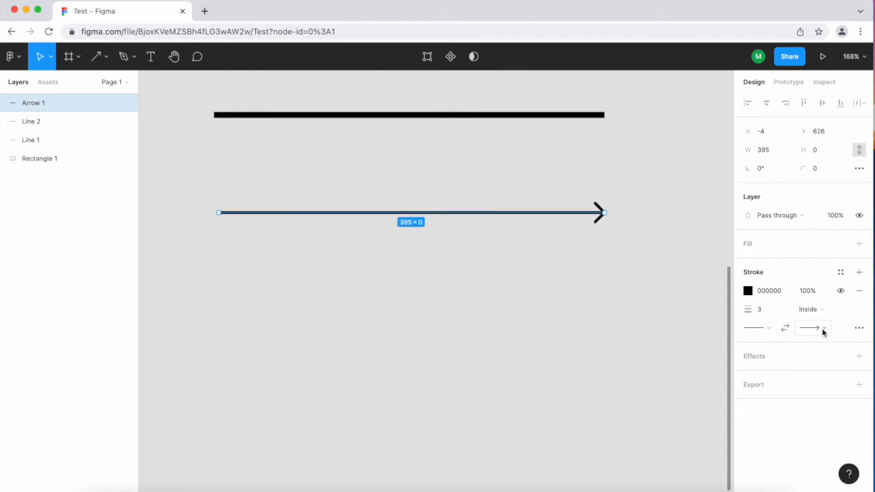
Give the arrow a Line arrow start point and set its end point to None.
click(763, 331)
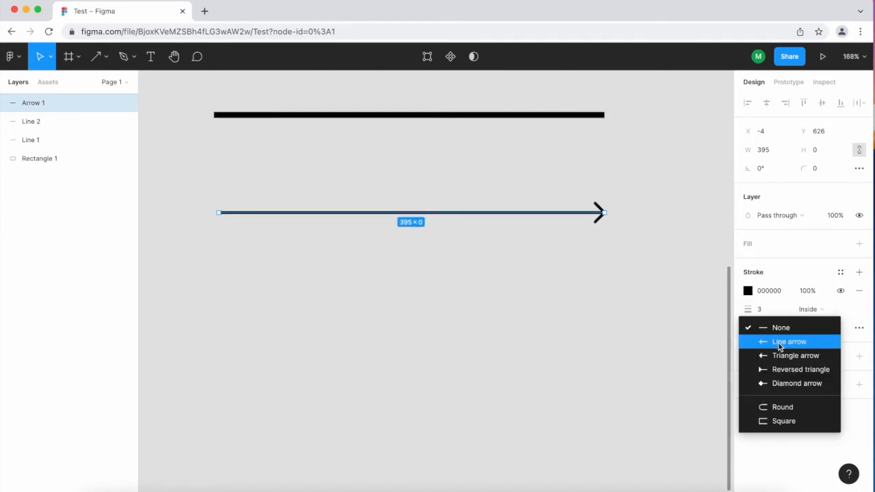
click(777, 342)
click(827, 329)
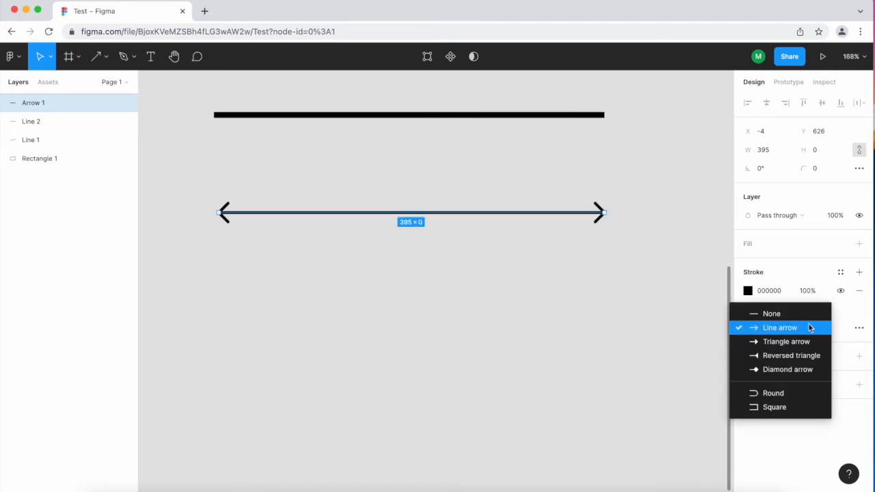
click(801, 314)
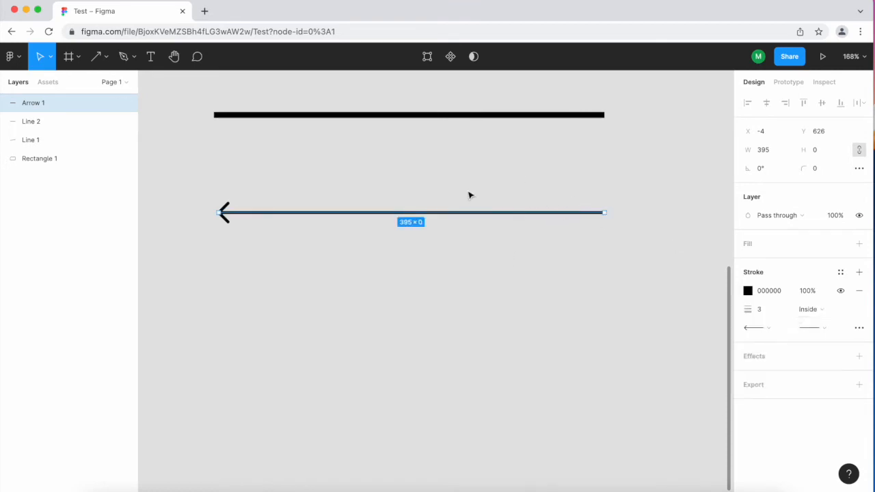
Raise the arrow's stroke weight to 6.
click(758, 311)
key(Up)
key(Up)
key(Up)
key(Up)
key(Up)
key(Up)
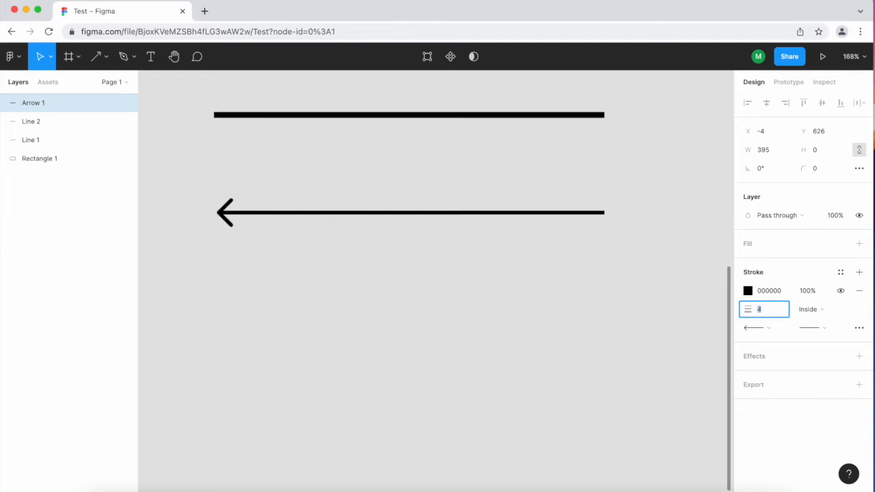
click(325, 249)
Draw a circle about 137 × 137 below the arrow with the Ellipse tool.
click(100, 57)
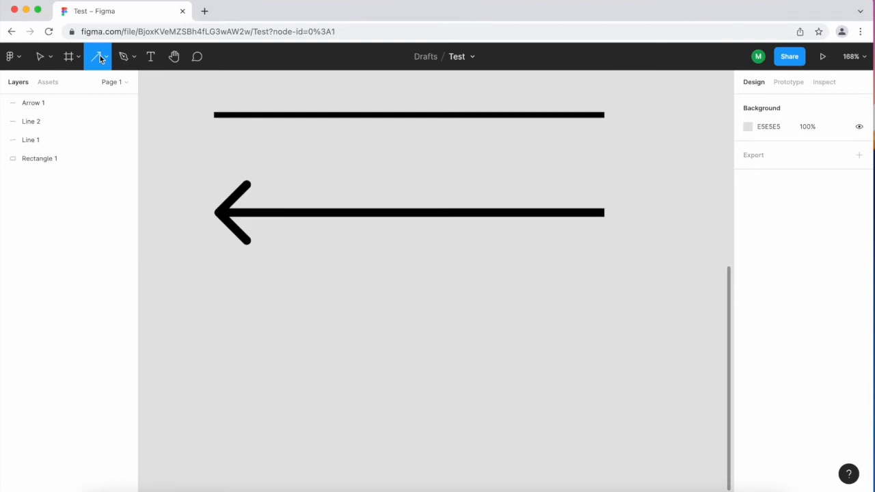
click(106, 61)
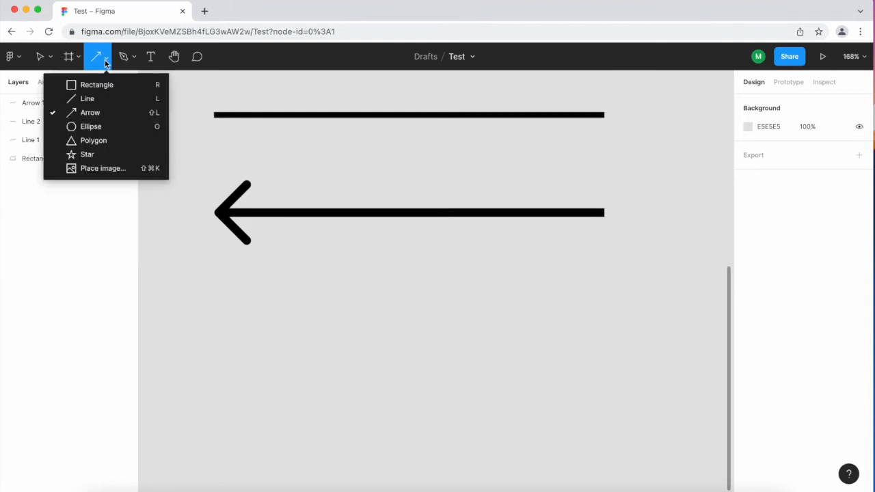
click(118, 134)
scroll(266, 299, down, 2)
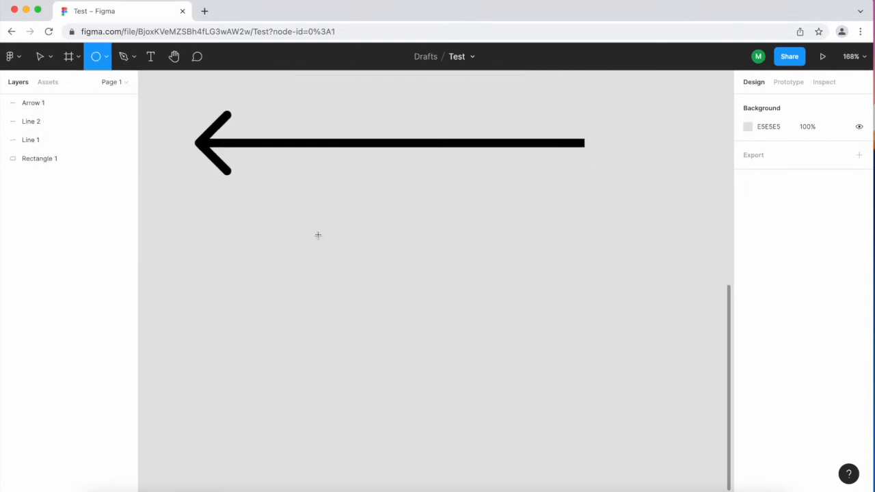
drag(282, 227, 417, 328)
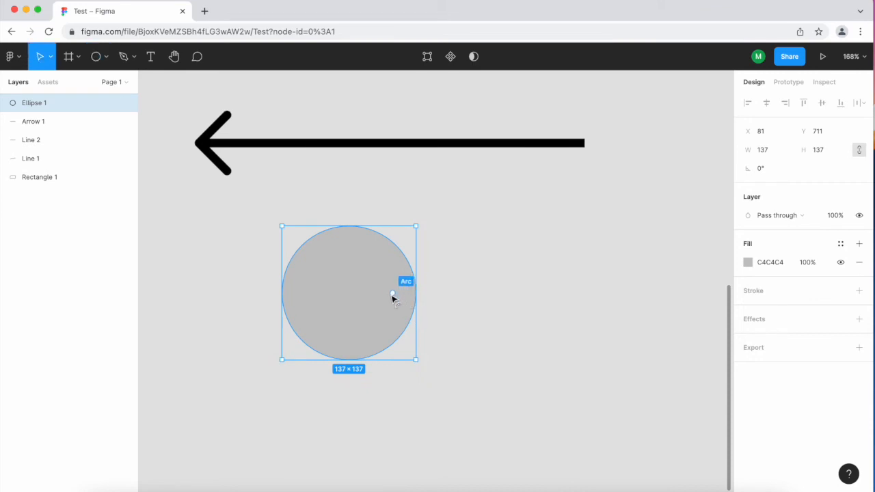
Try opening a wedge in the circle with its arc handle, then undo it.
drag(376, 299, 403, 312)
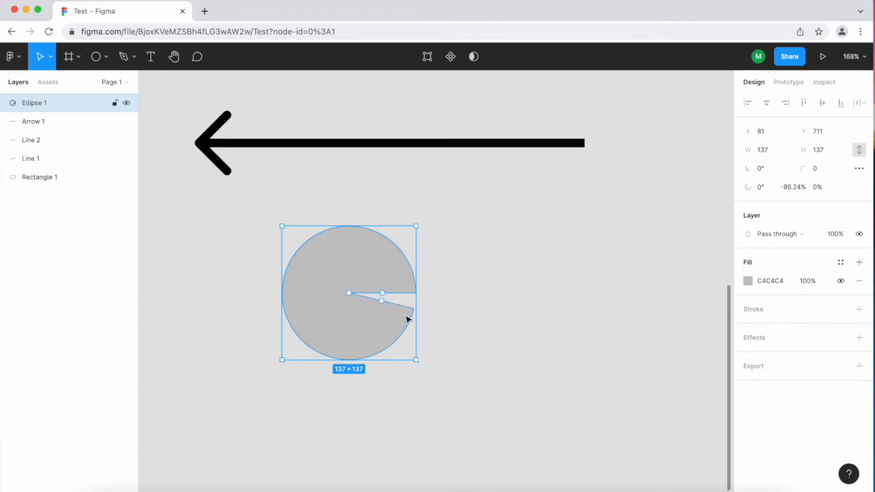
key(super+z)
Reshape the circle into a pie-shaped arc with a start of about -158.8° and a sweep of -75%.
scroll(388, 313, up, 5)
scroll(388, 312, down, 4)
scroll(388, 312, left, 1)
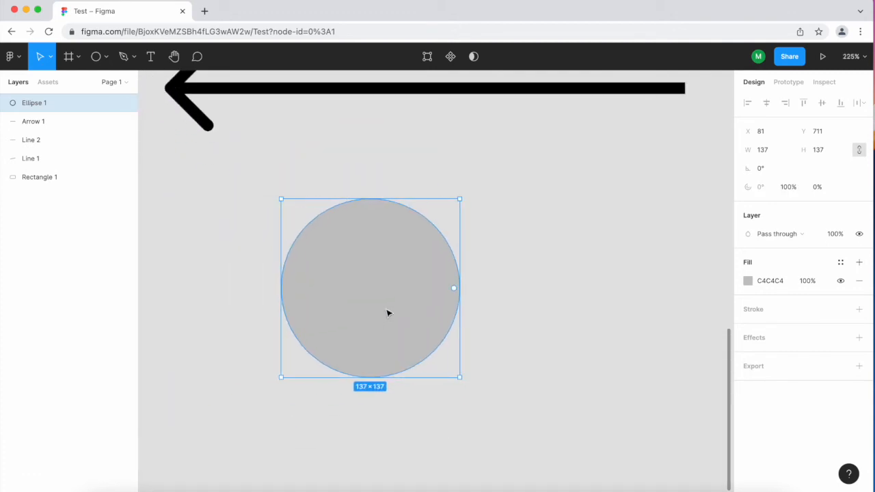
scroll(387, 313, up, 2)
click(576, 285)
click(388, 281)
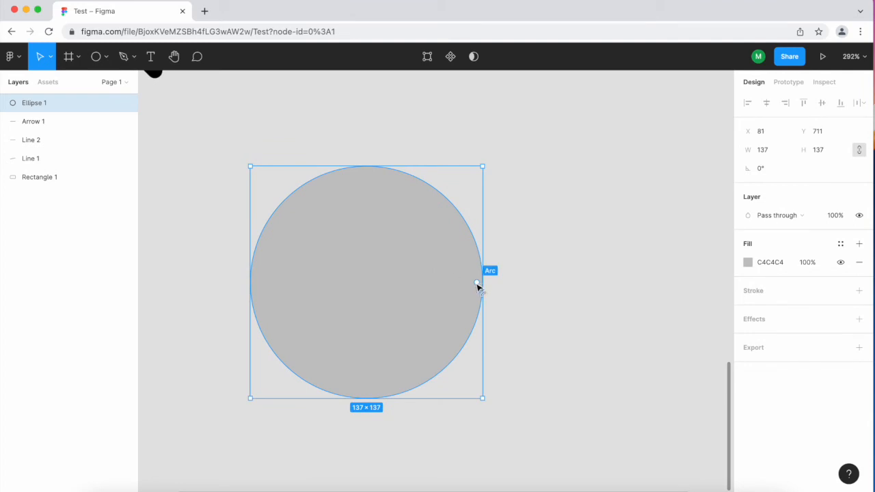
drag(477, 283, 369, 321)
drag(425, 284, 332, 272)
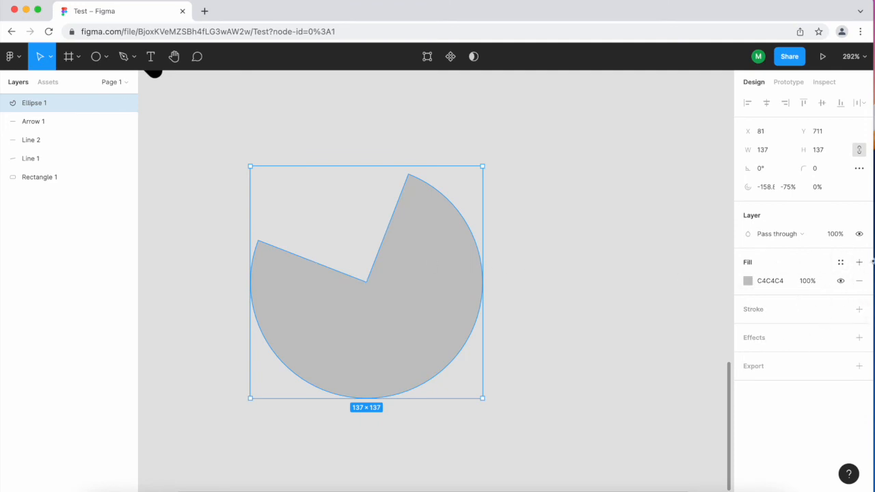
click(573, 274)
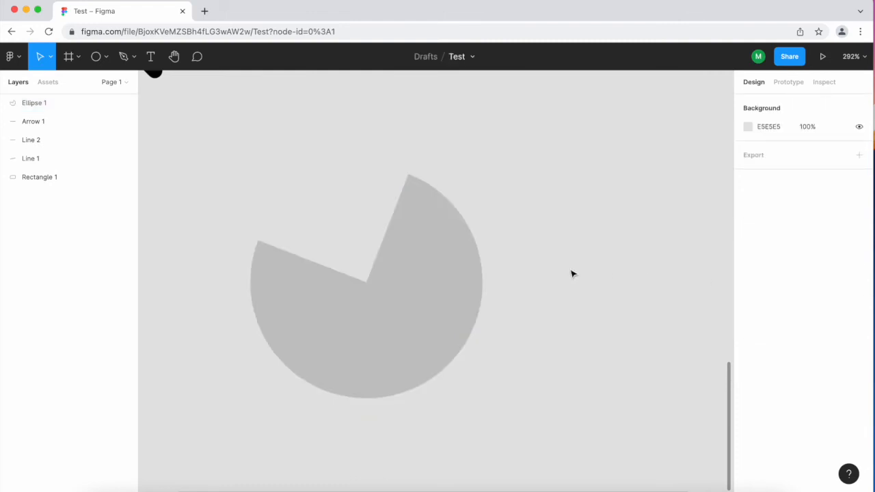
Draw a triangle about 116 × 116 below the arc with the Polygon tool.
scroll(572, 274, down, 5)
scroll(572, 274, down, 2)
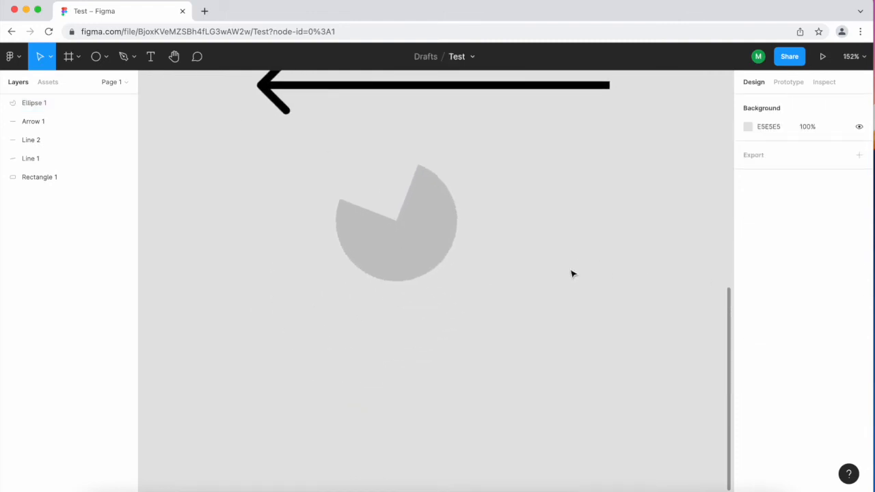
click(106, 62)
click(119, 141)
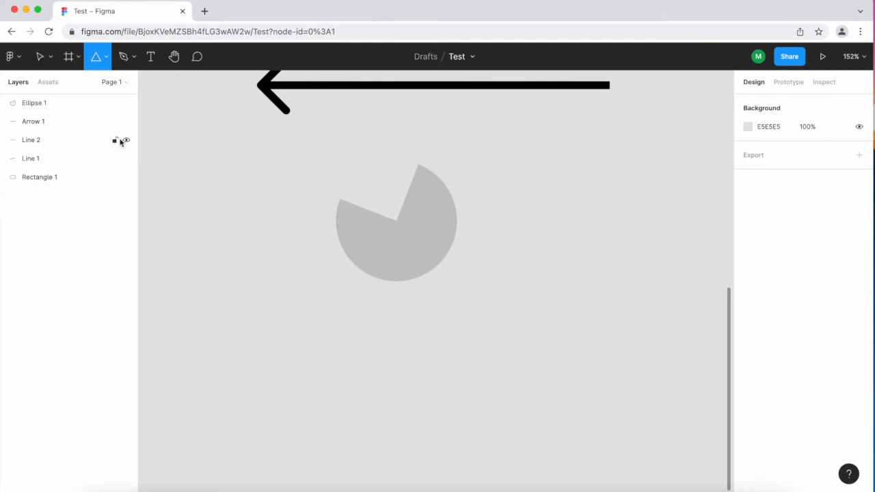
scroll(269, 250, down, 5)
scroll(269, 250, up, 5)
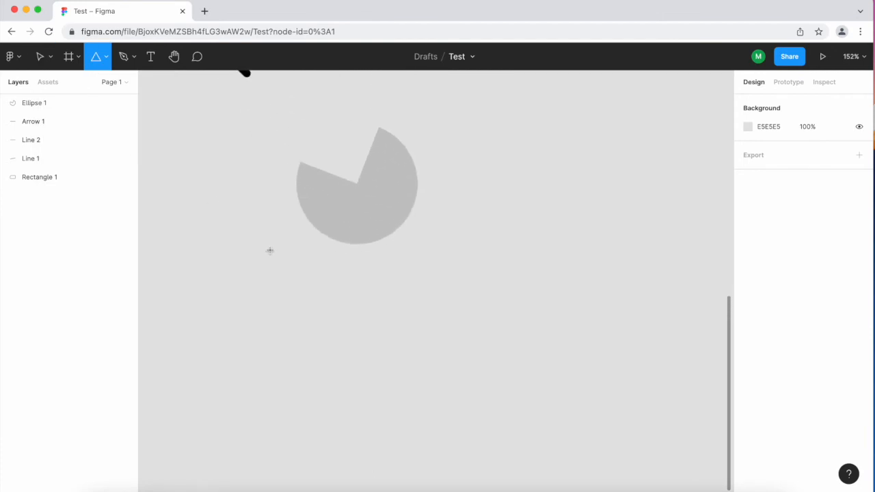
drag(279, 352, 383, 299)
drag(326, 302, 365, 338)
scroll(364, 338, up, 5)
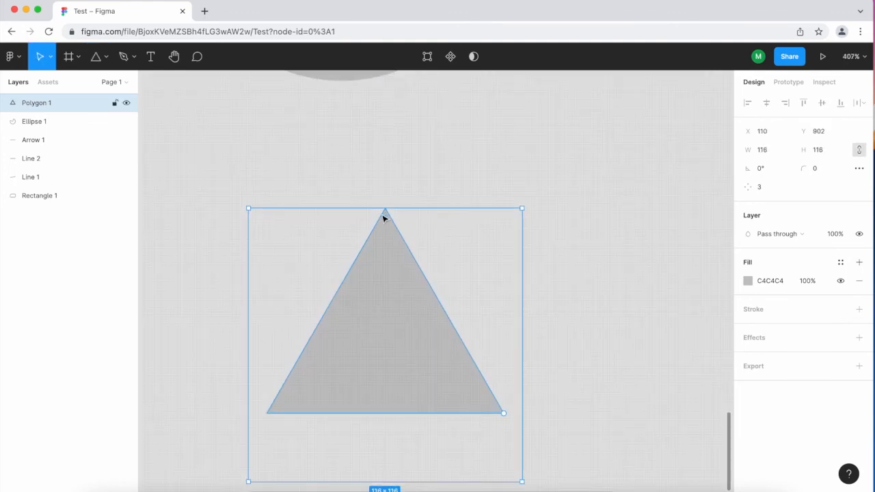
Examine the triangle's corners up close, entering and leaving its point-editing mode.
mouse_move(385, 220)
mouse_down()
mouse_move(393, 299)
mouse_move(386, 216)
mouse_up()
scroll(498, 416, up, 5)
double_click(479, 405)
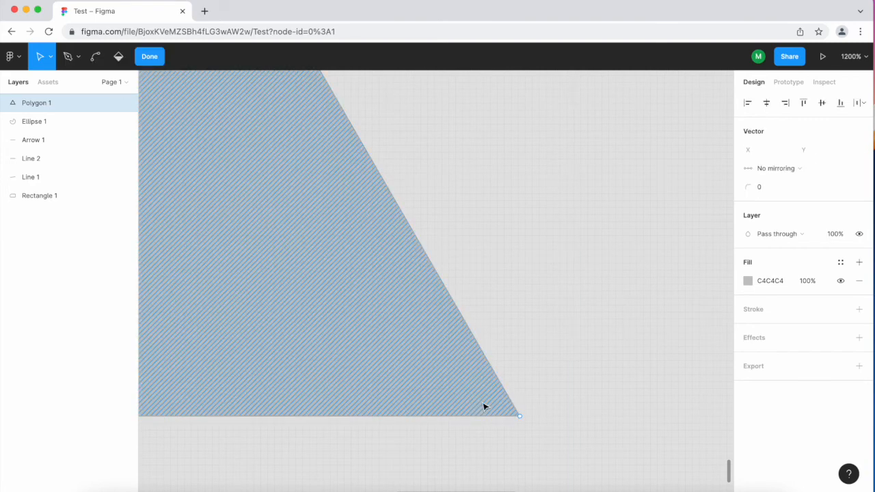
key(Escape)
scroll(525, 414, down, 3)
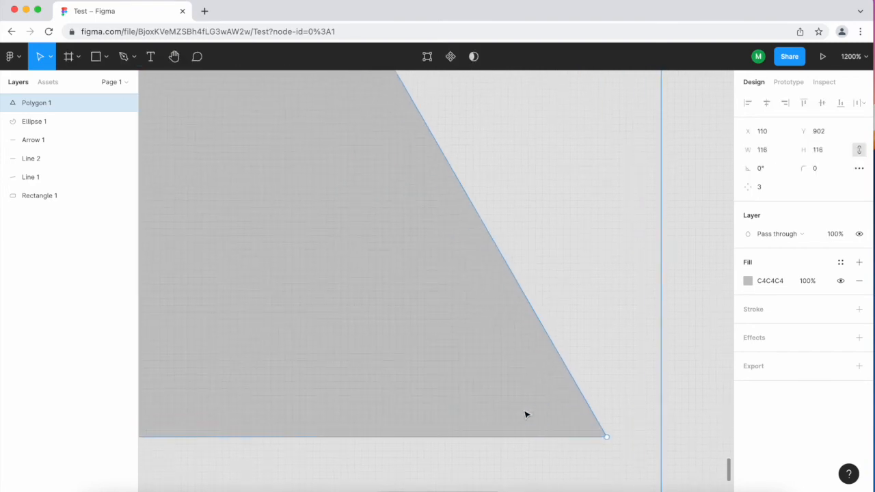
scroll(524, 414, up, 2)
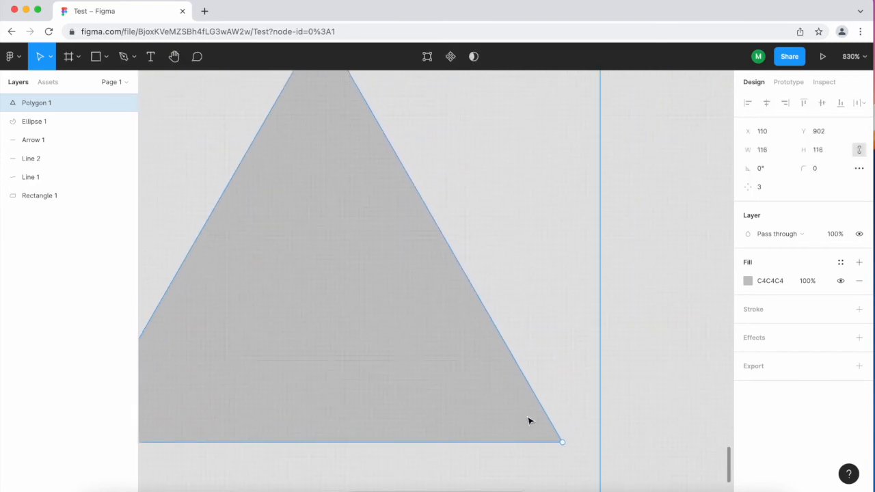
scroll(528, 421, down, 4)
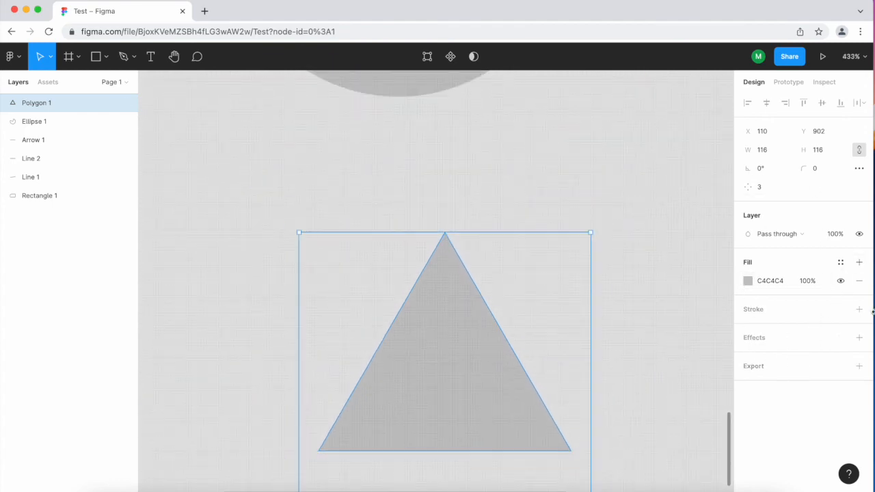
scroll(629, 309, down, 2)
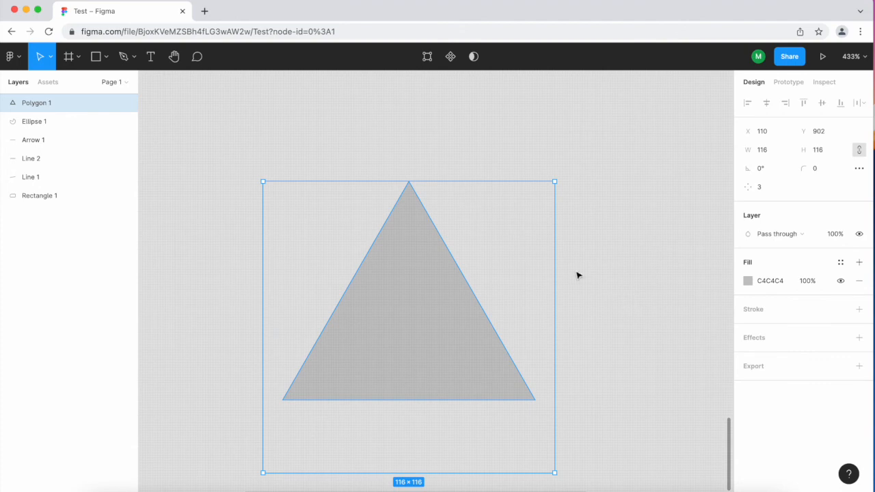
click(206, 256)
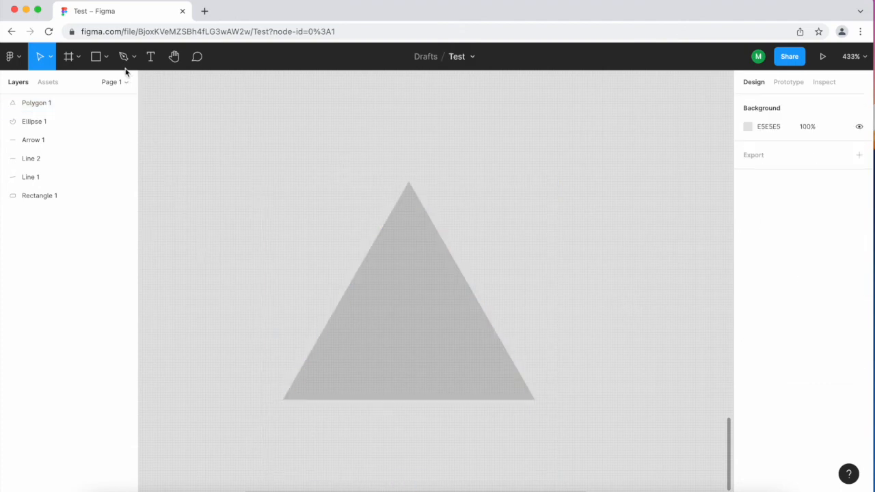
Draw a star about 97 × 97 to the right of the triangle with the Star tool.
click(106, 58)
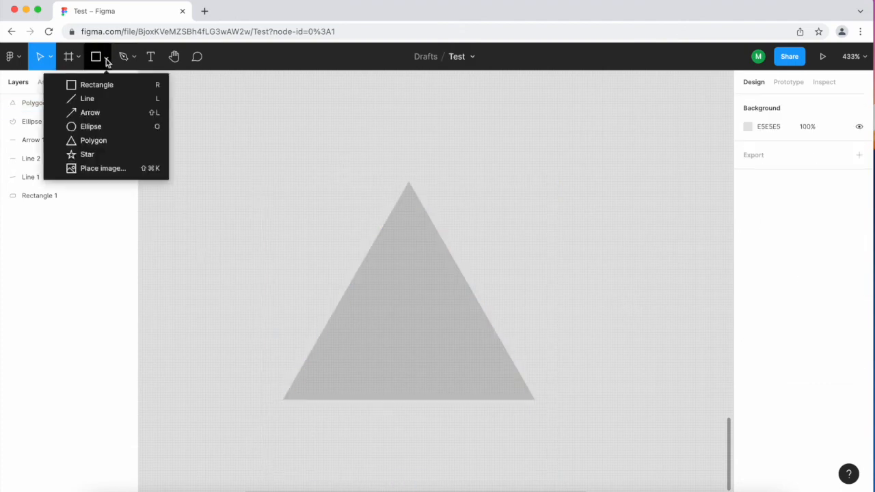
click(115, 158)
scroll(259, 213, down, 5)
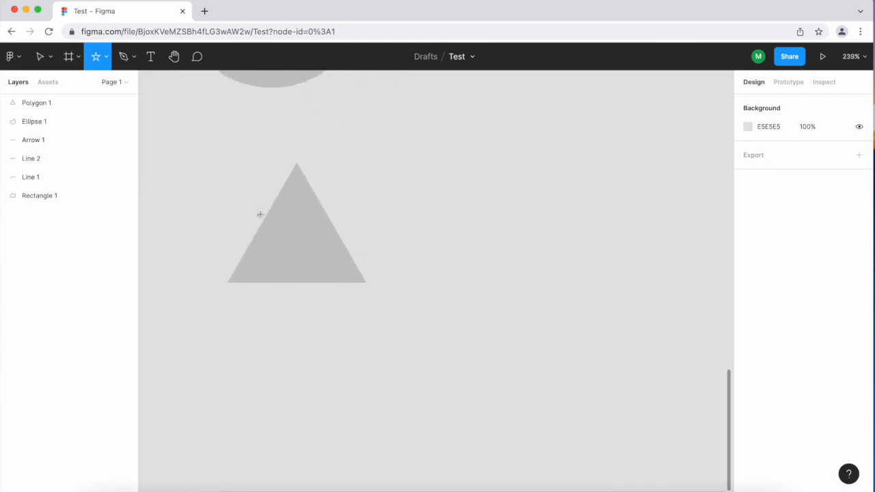
mouse_move(426, 193)
mouse_down()
mouse_move(597, 337)
mouse_move(481, 142)
mouse_move(575, 353)
mouse_move(526, 215)
mouse_move(520, 290)
mouse_move(583, 340)
mouse_move(561, 326)
mouse_up()
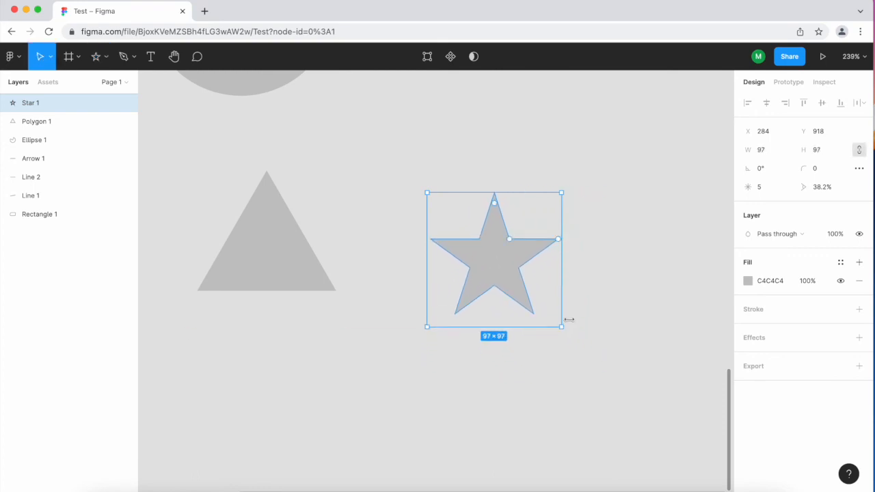
Set the star's ratio to 54% and round its corners with a radius of 6.
scroll(511, 241, up, 5)
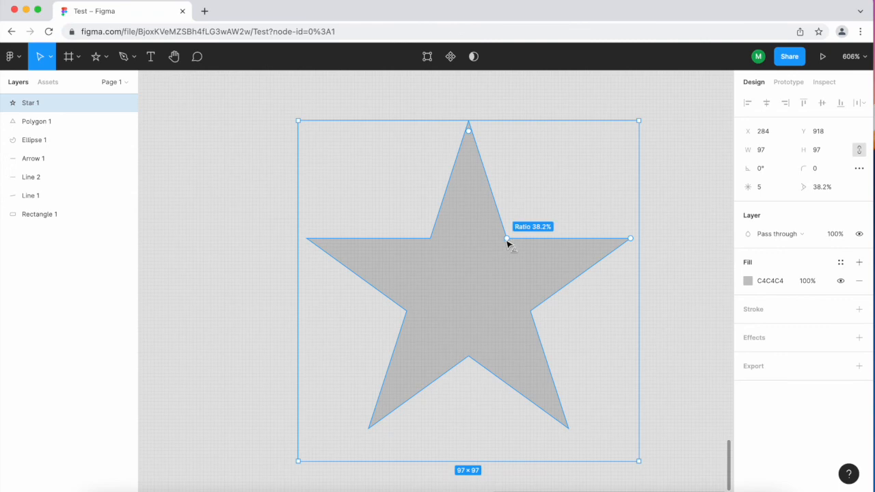
drag(507, 240, 519, 217)
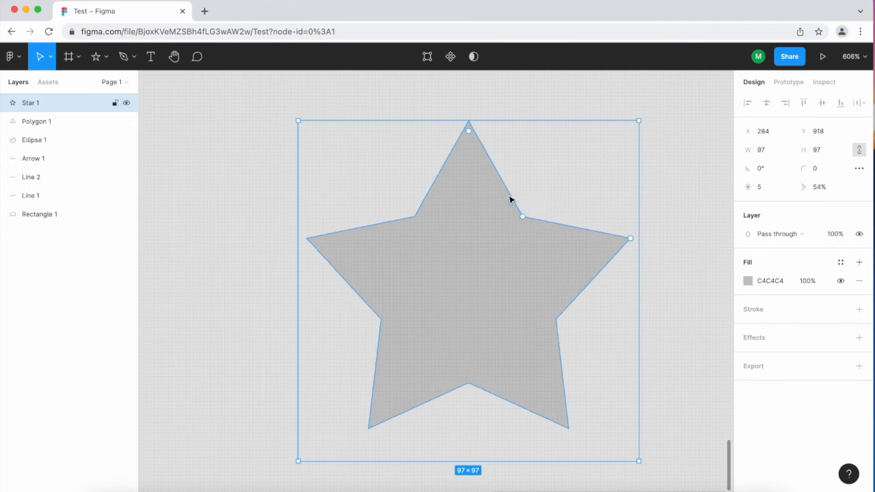
drag(471, 136, 473, 169)
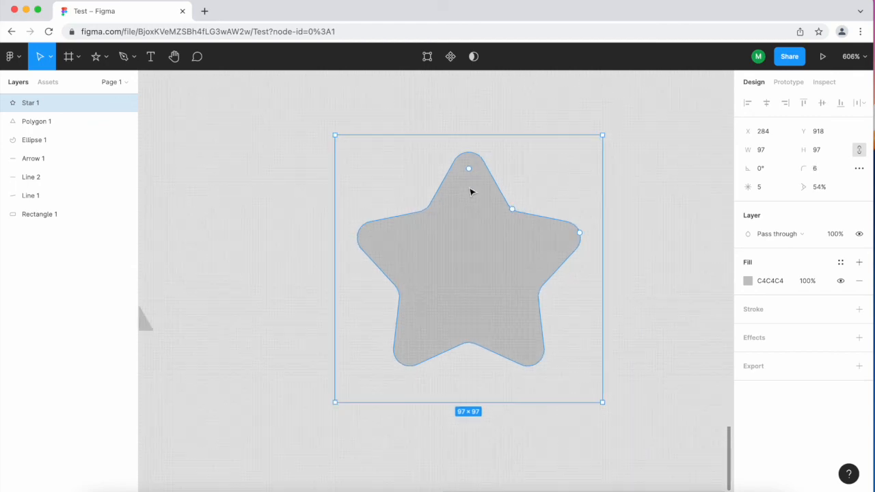
scroll(471, 189, down, 5)
click(373, 259)
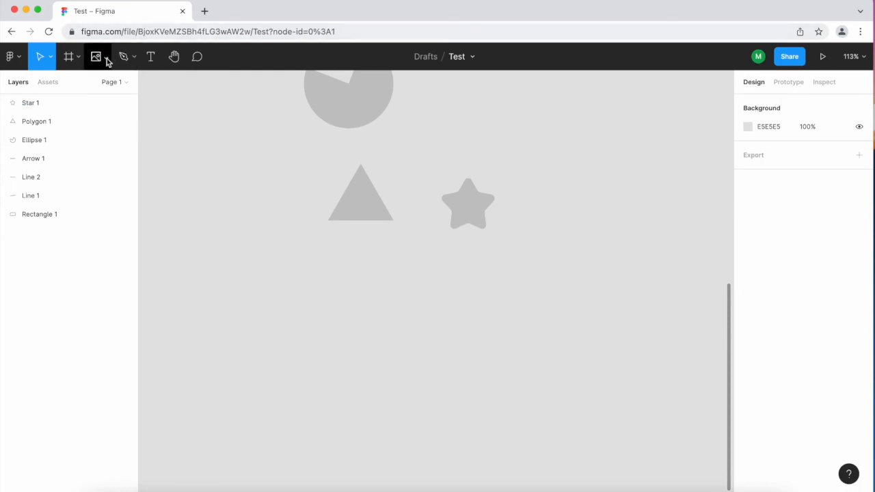
click(106, 60)
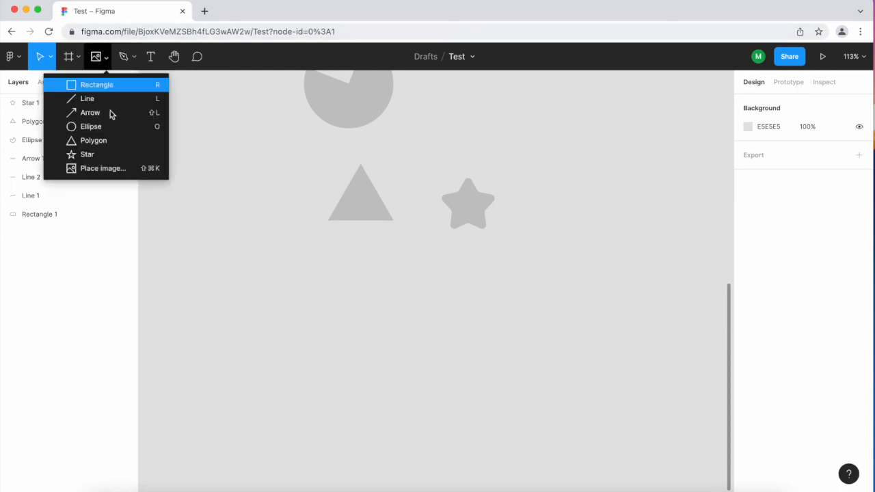
click(128, 175)
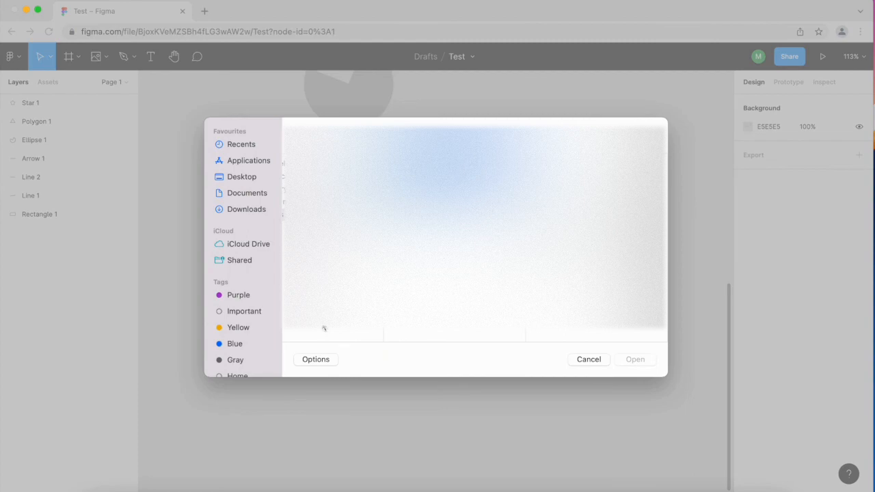
click(245, 182)
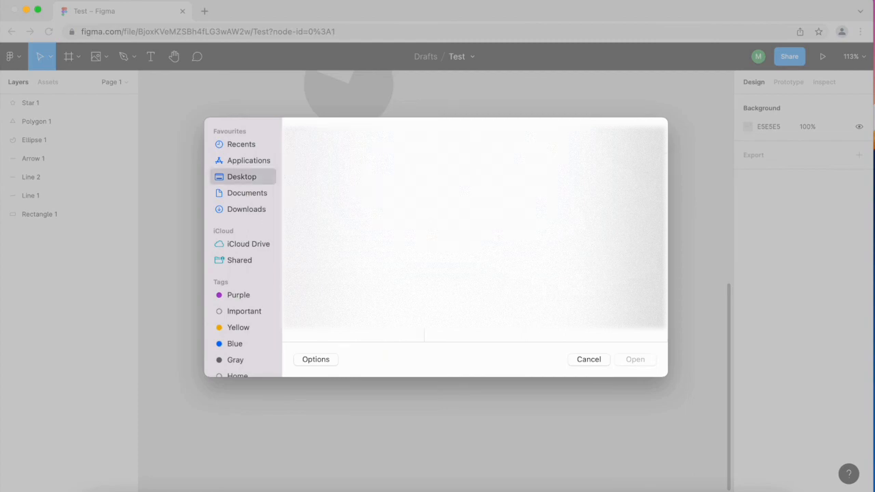
click(589, 360)
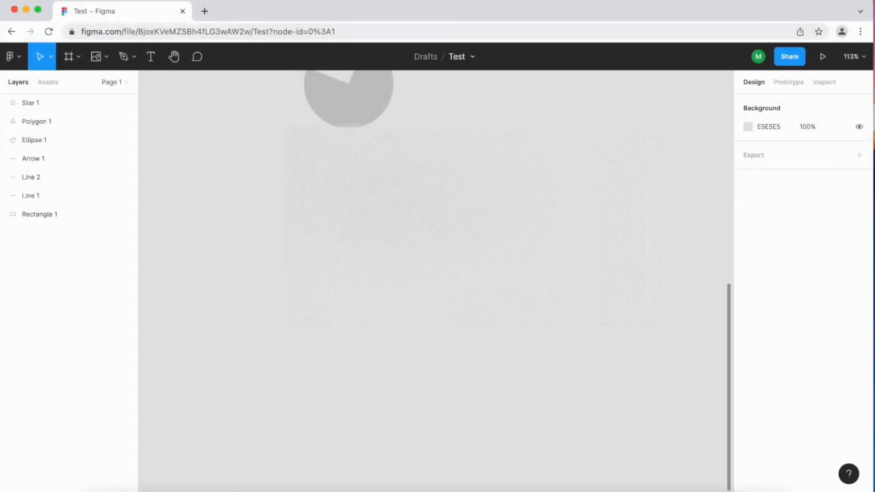